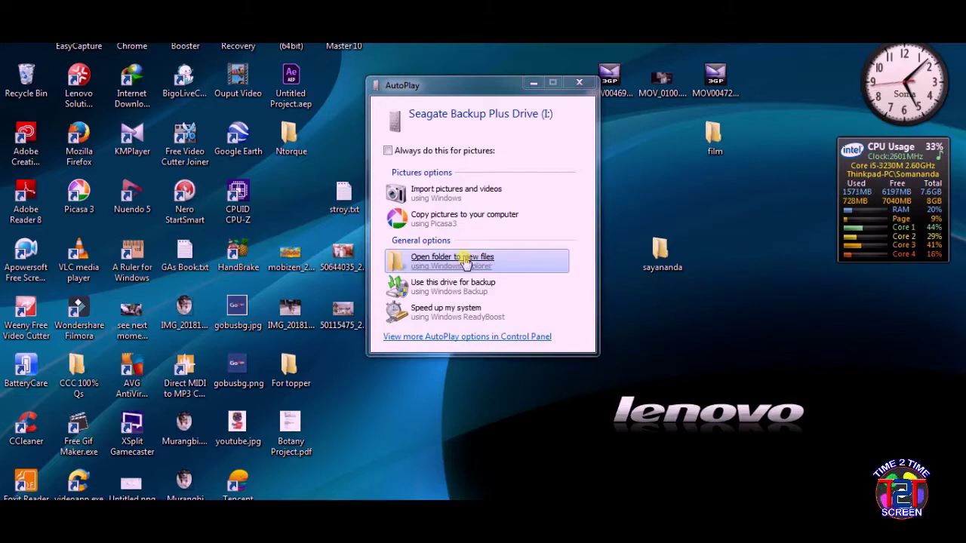
Step: Open the Seagate Backup Plus Drive (I:) folder to view its files and select Start_Here_Win.exe
click(465, 261)
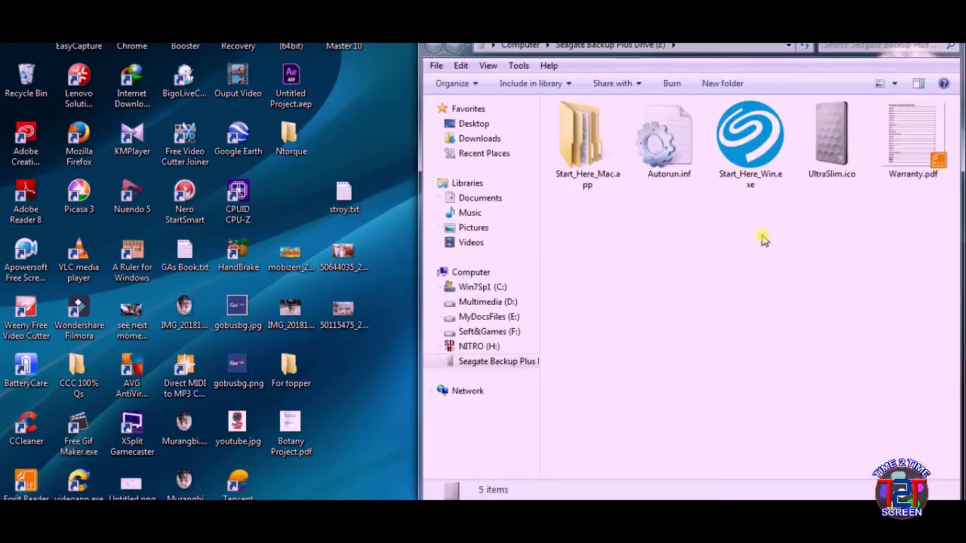
click(743, 164)
click(743, 164)
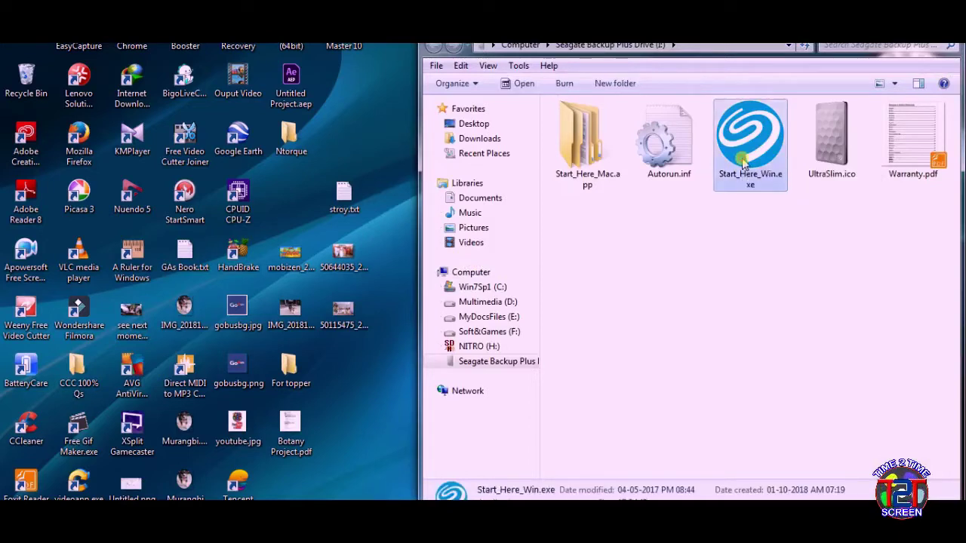
Step: Look through the Contents folder inside Start_Here_Mac.app, then return to the drive's root and maximize the window
double_click(600, 151)
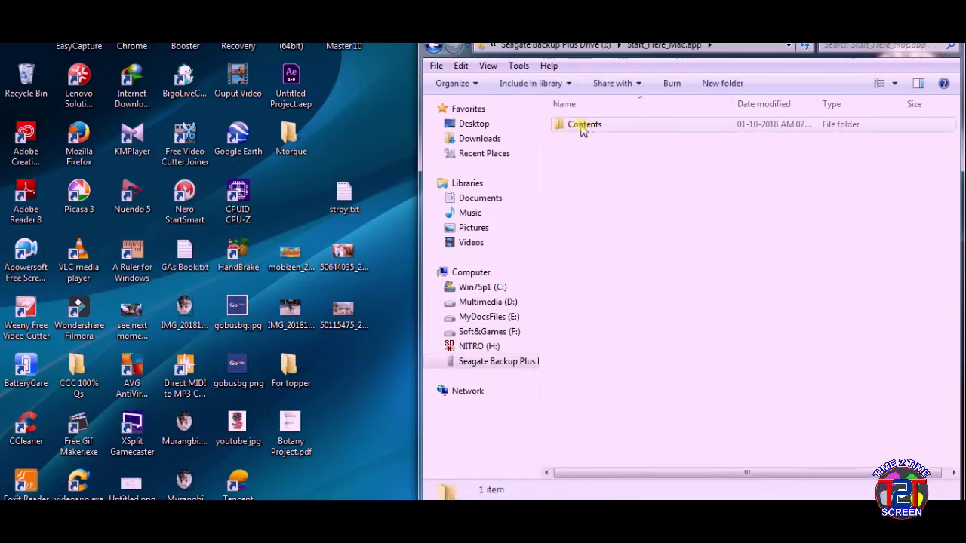
double_click(582, 128)
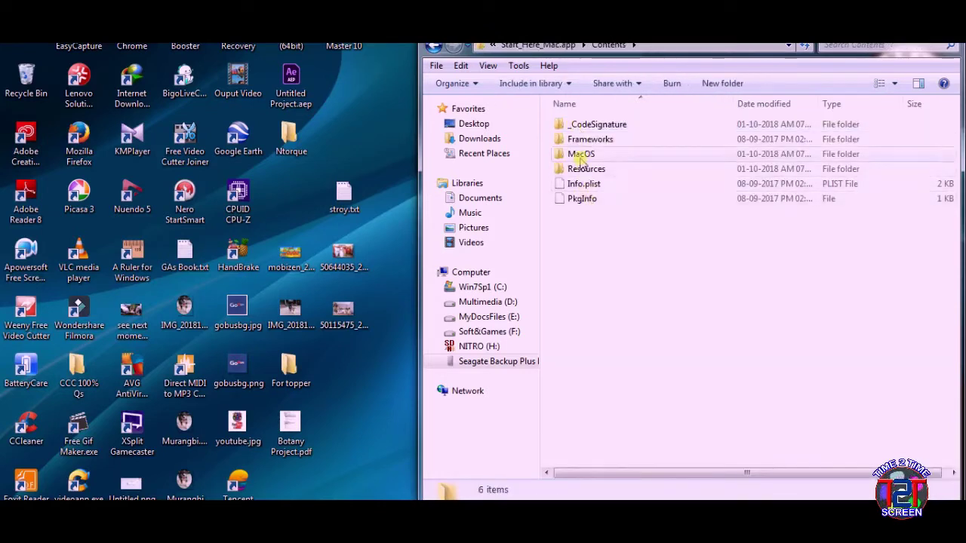
click(437, 46)
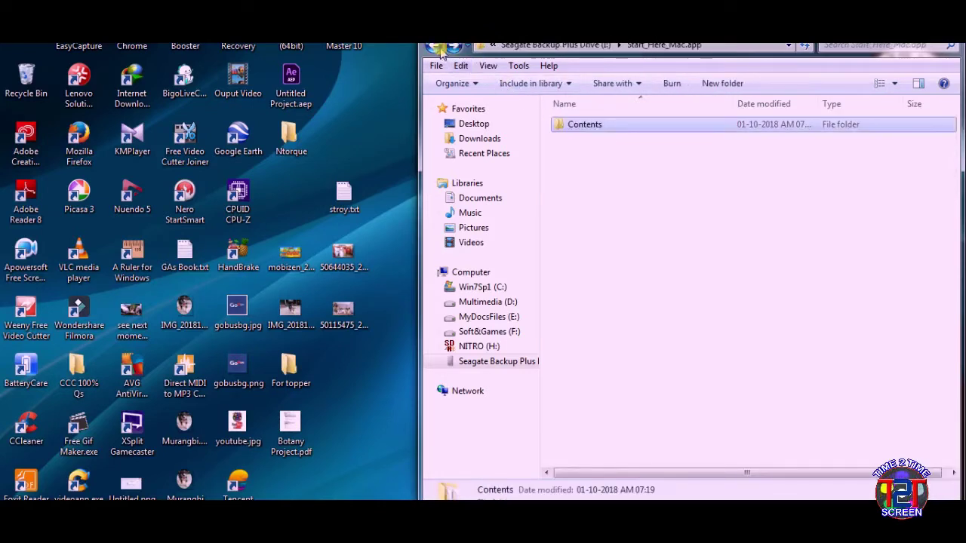
click(437, 49)
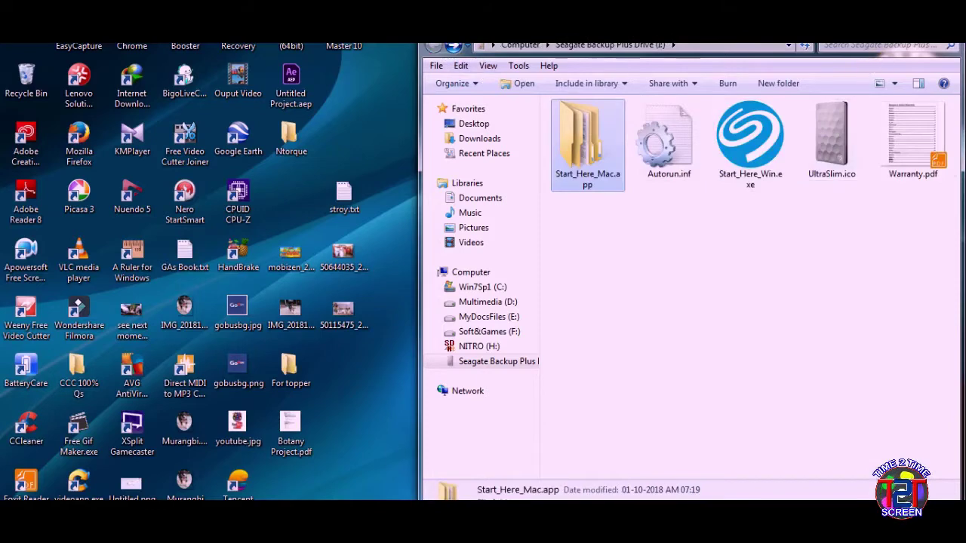
key(super+Up)
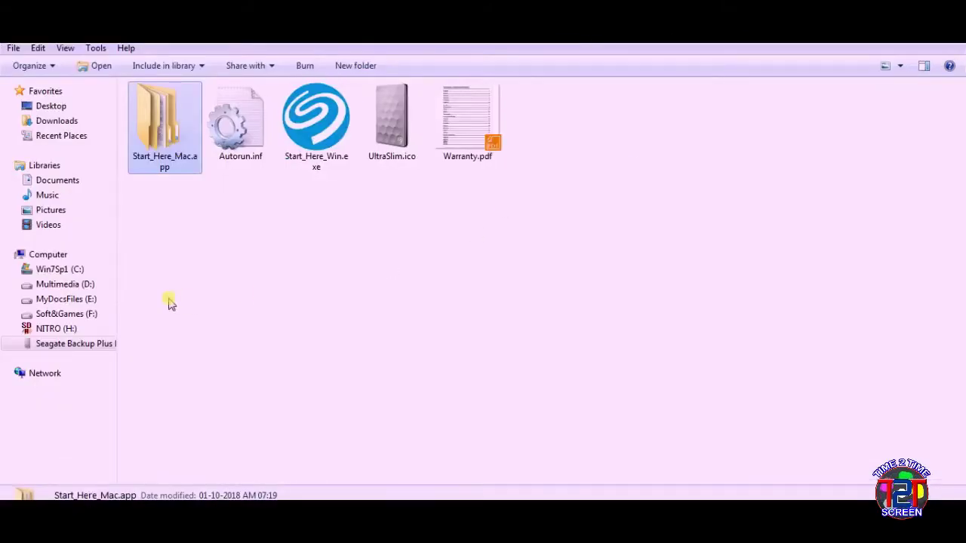
Step: Check the Seagate Backup Plus Drive's file system, used space and capacity in its properties, then close them
click(58, 255)
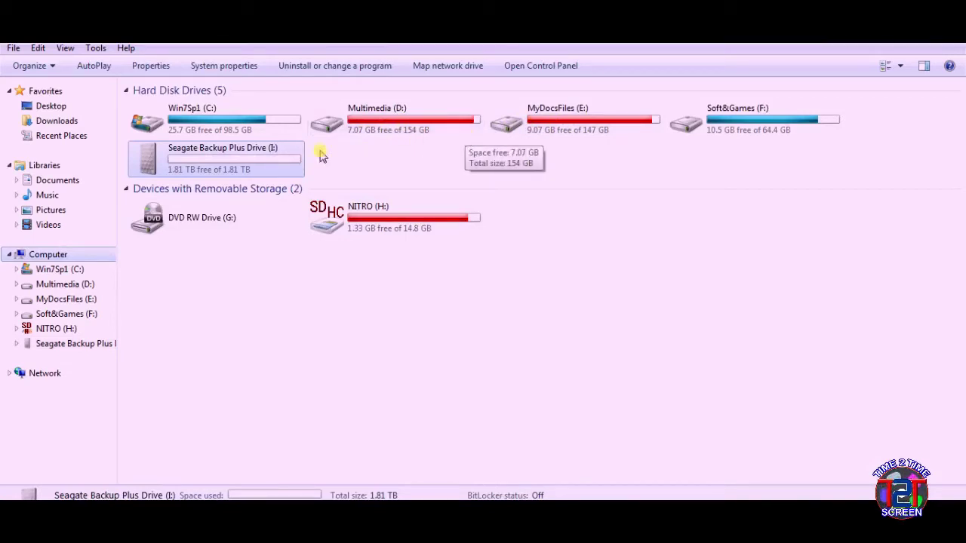
right_click(189, 161)
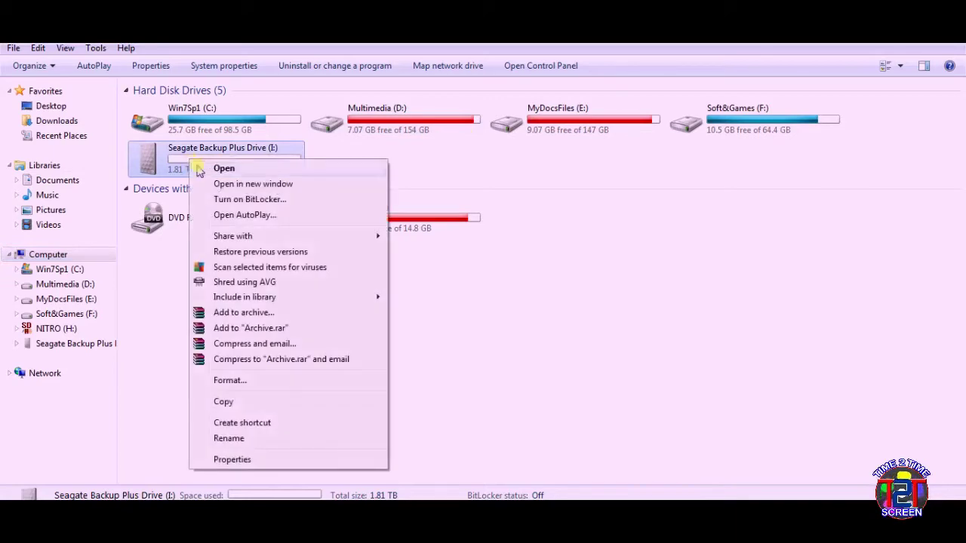
click(228, 461)
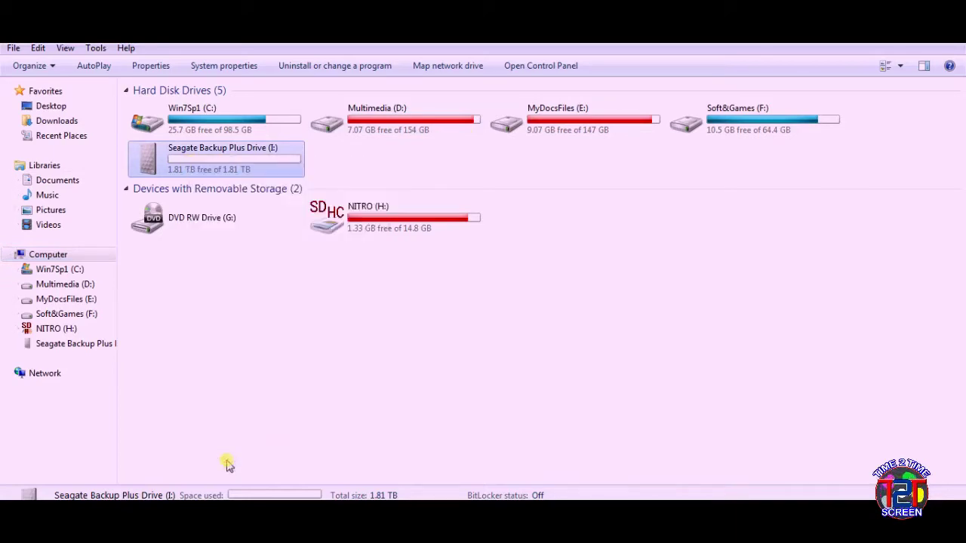
drag(334, 165, 334, 119)
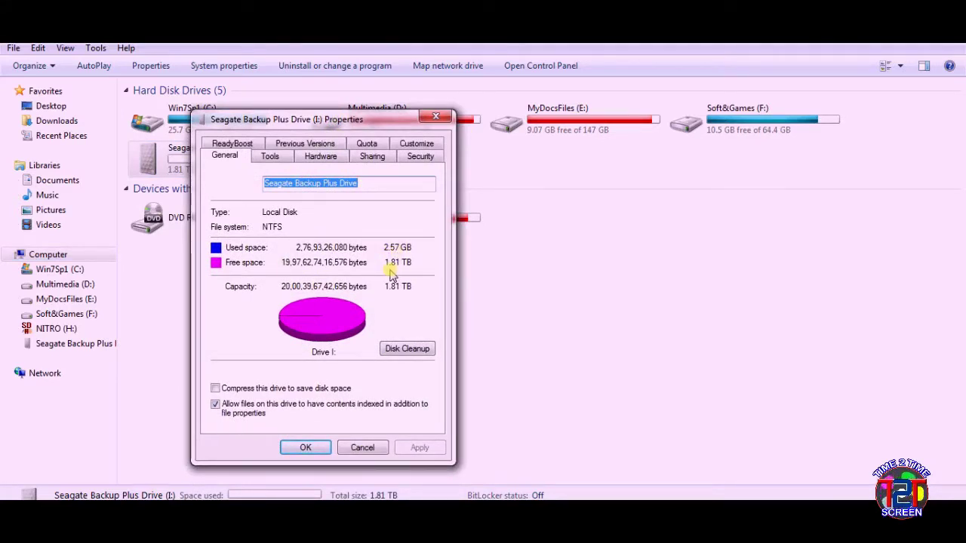
click(306, 447)
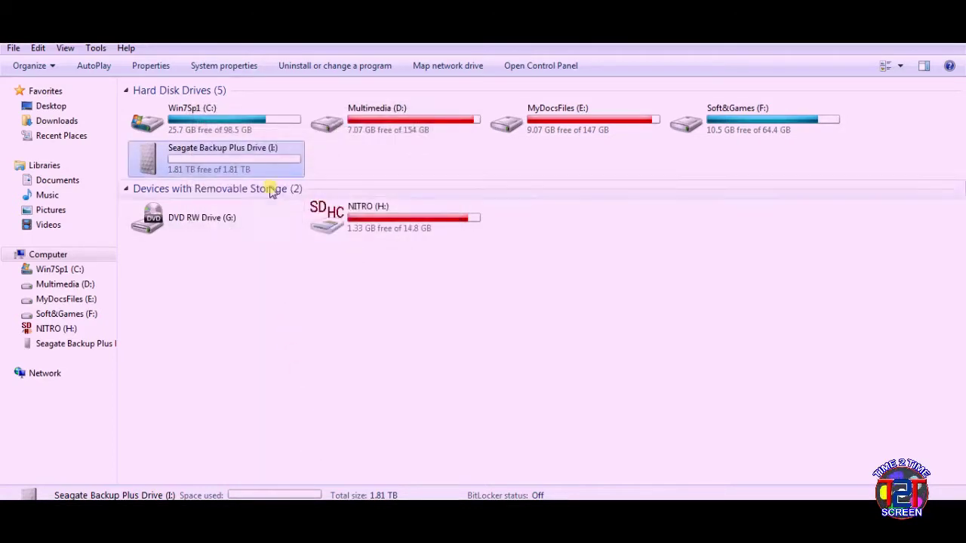
Step: Open Warranty.pdf from the Seagate drive, skim through its pages and close the document
double_click(270, 157)
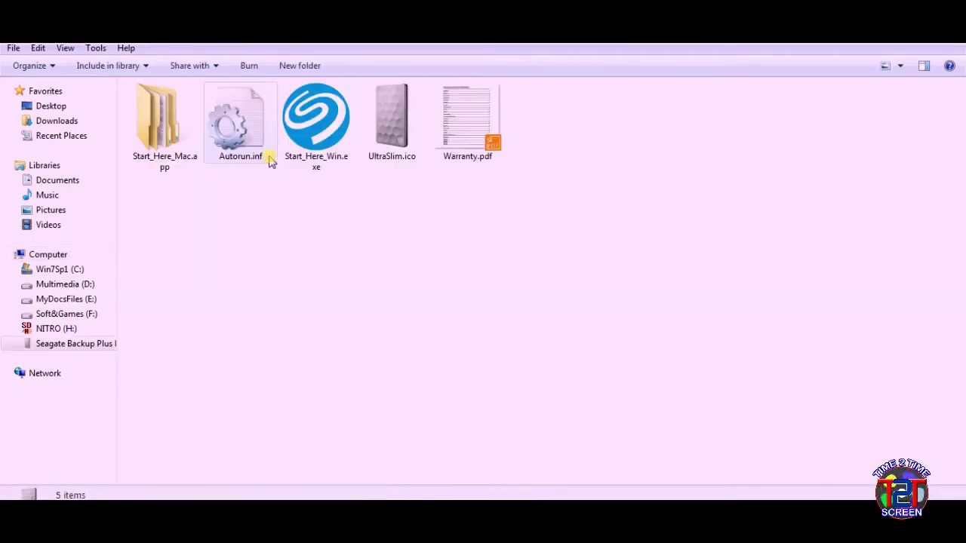
click(324, 135)
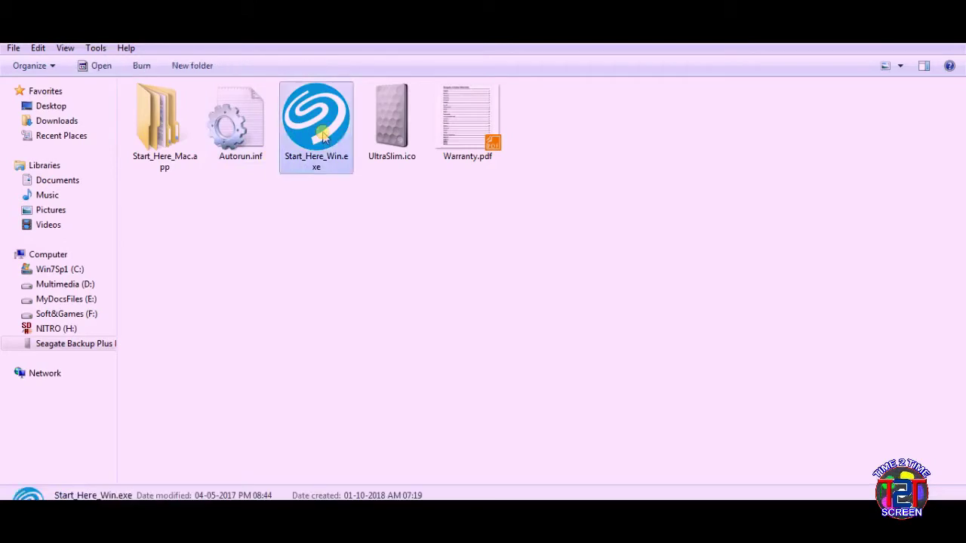
double_click(462, 135)
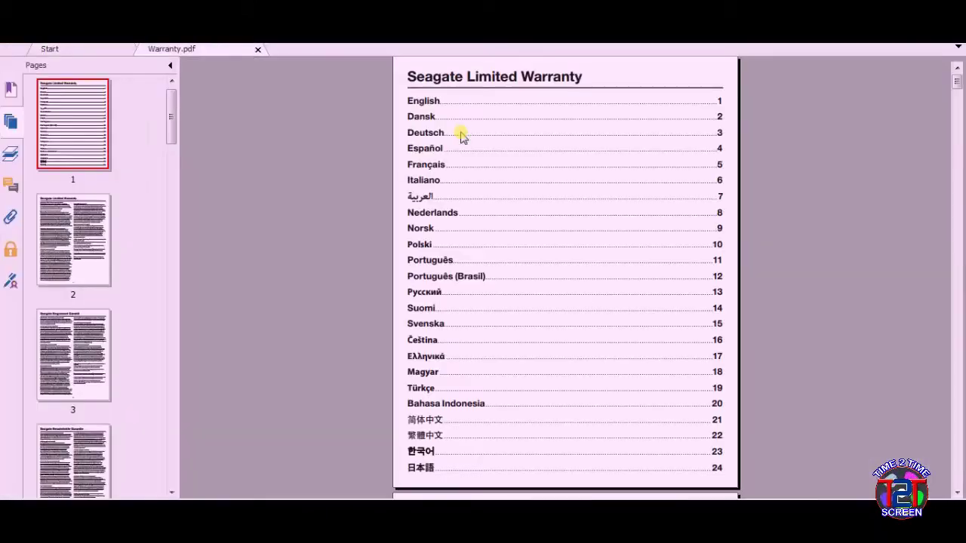
scroll(494, 292, down, 10)
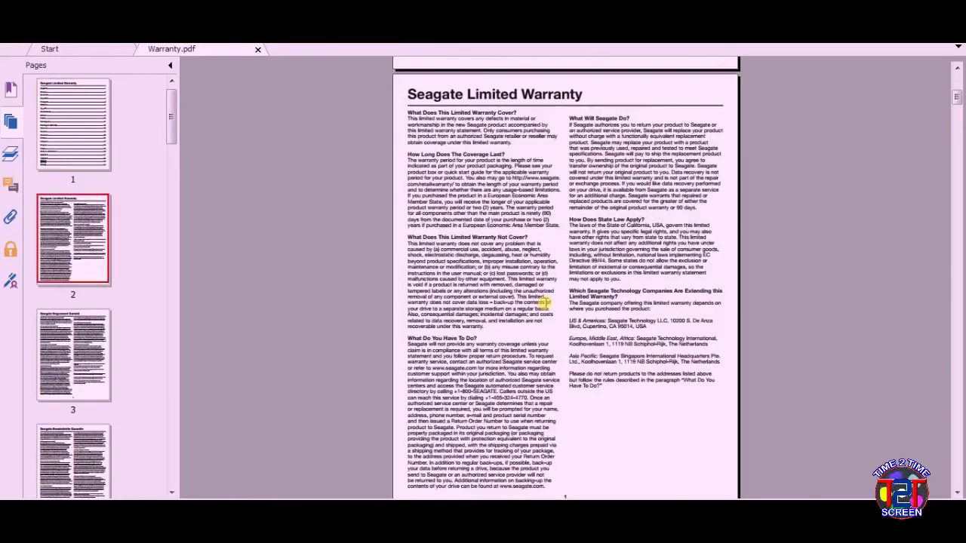
scroll(546, 309, down, 15)
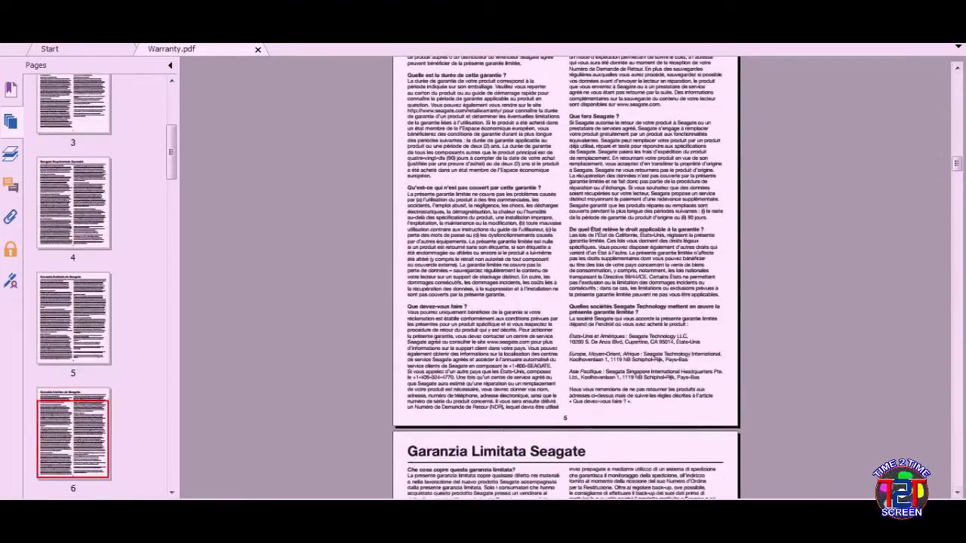
key(alt+F4)
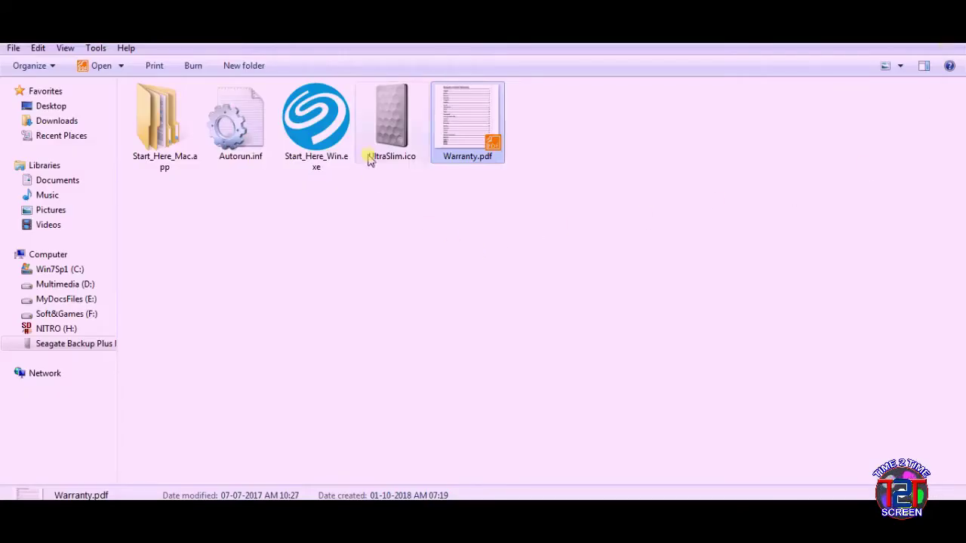
Step: Try to launch Start_Here_Win.exe from the Seagate drive and dismiss the connection warning
click(323, 138)
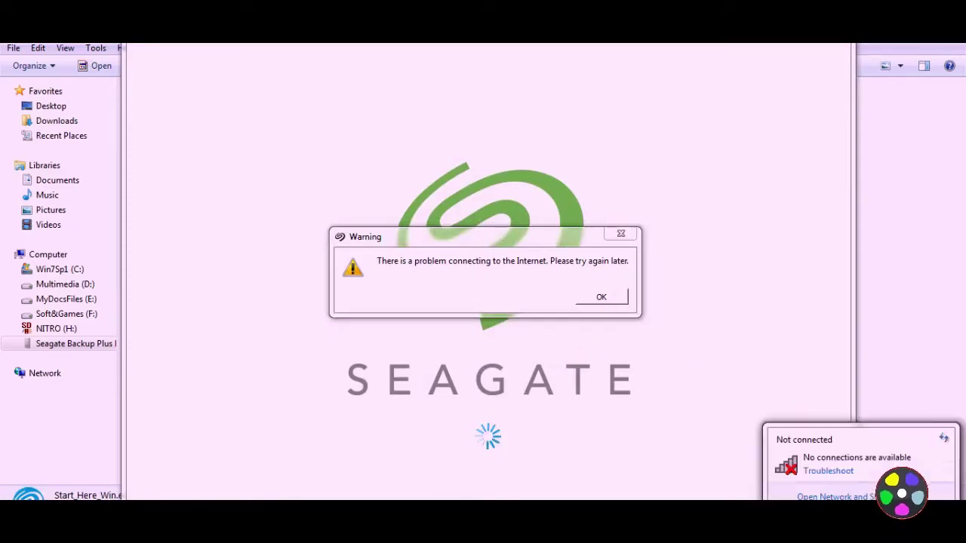
click(601, 299)
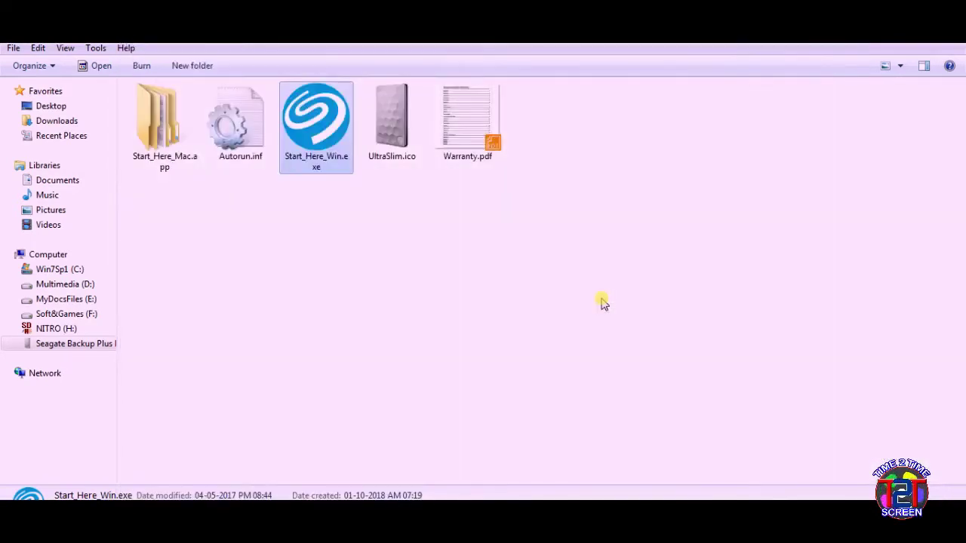
Step: Reopen the Seagate drive in a window on one half of the screen, beside the Movies folder of Multimedia (D:)
click(50, 257)
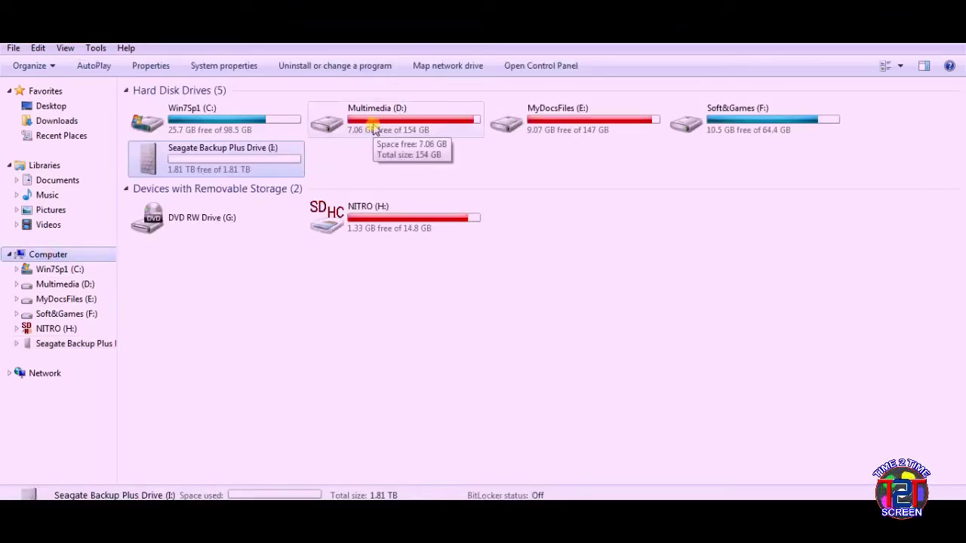
double_click(234, 161)
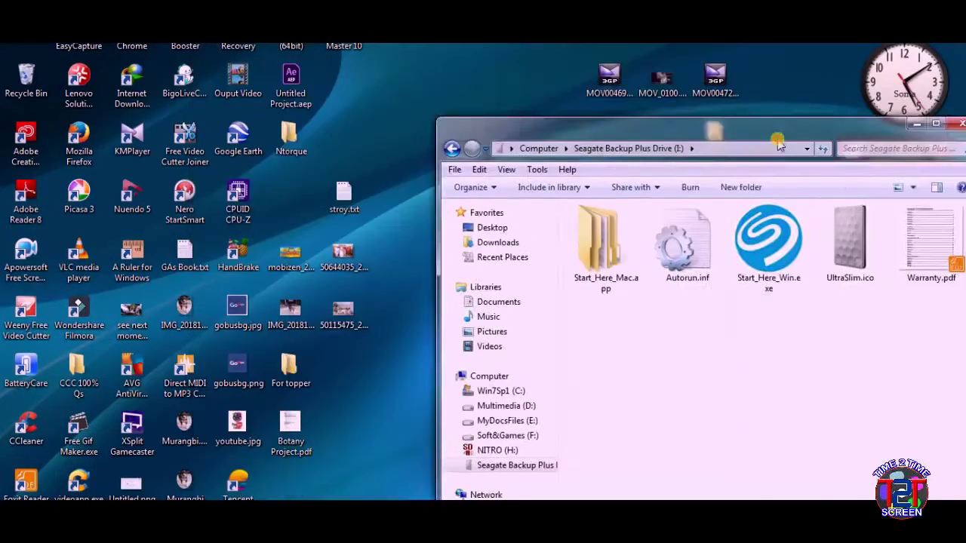
key(super+Right)
double_click(280, 372)
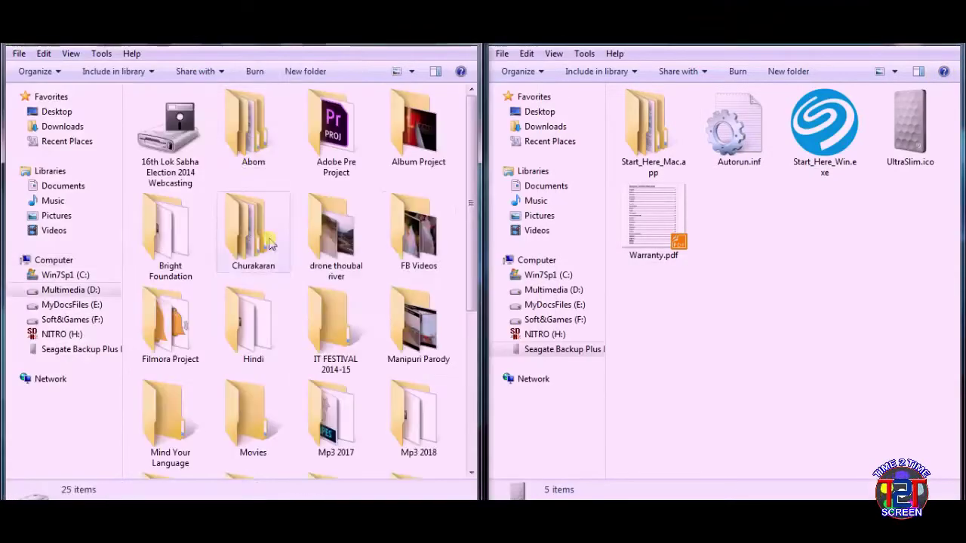
scroll(302, 287, down, 3)
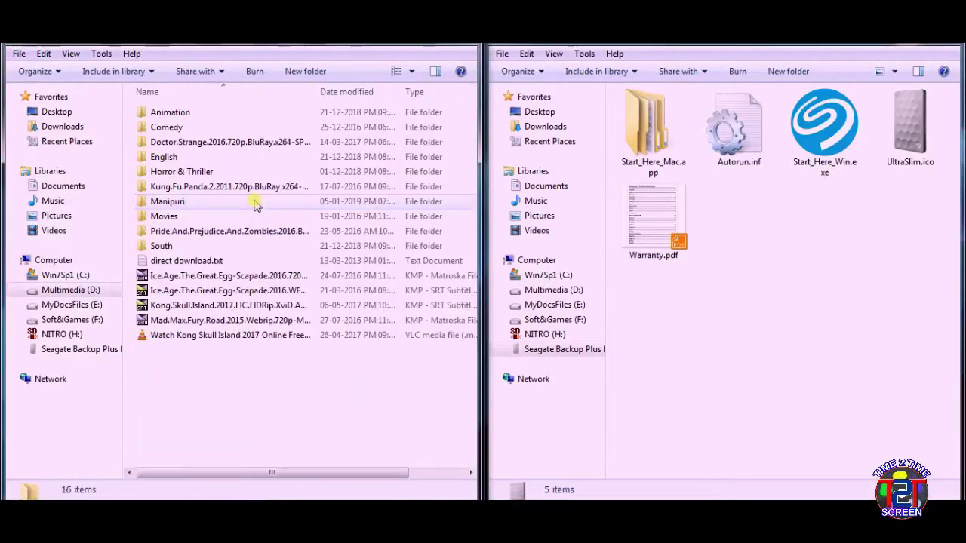
Step: Look inside the Animation folder in D:\Movies and return to the Movies folder
double_click(170, 111)
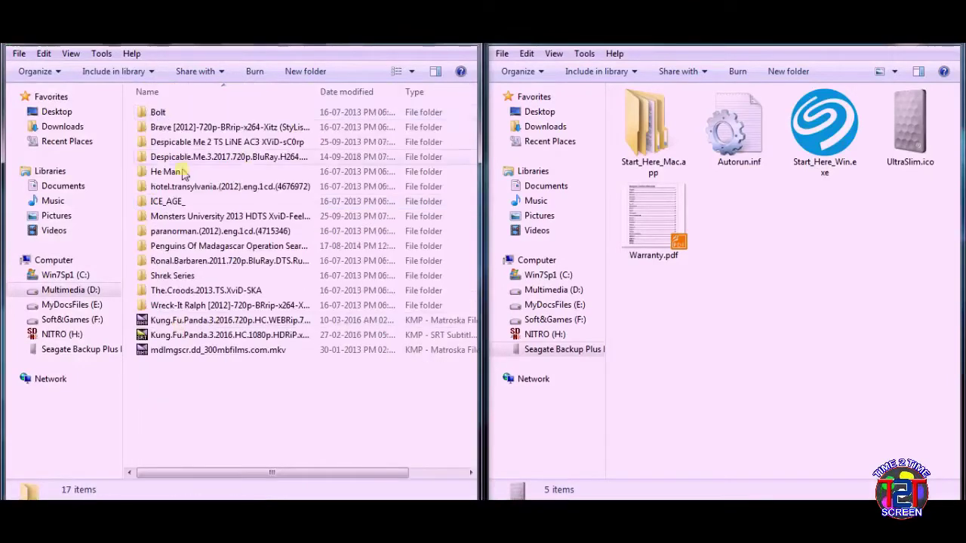
right_click(164, 111)
click(227, 388)
key(BackSpace)
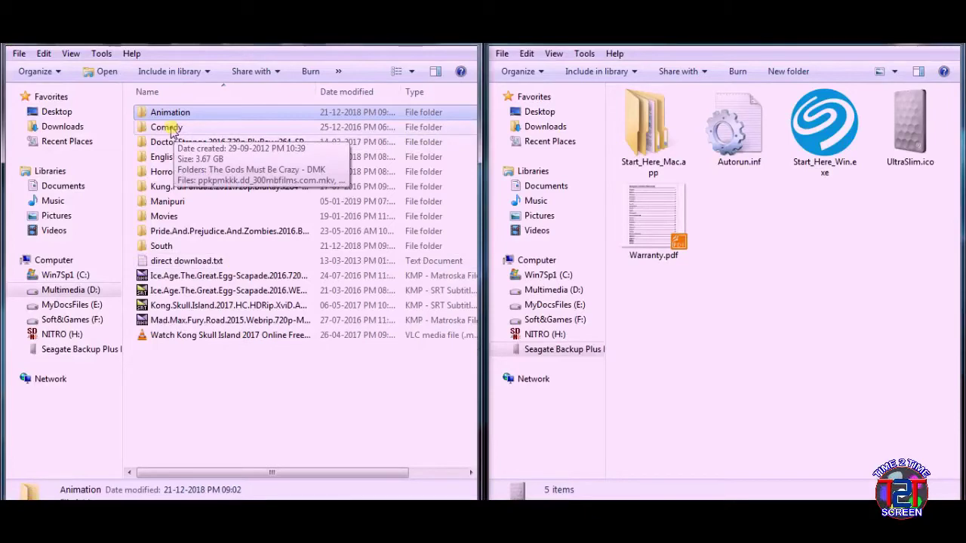
Step: Copy the Comedy folder from D:\Movies to the Seagate Backup Plus Drive, expanding the transfer details
drag(165, 133, 796, 332)
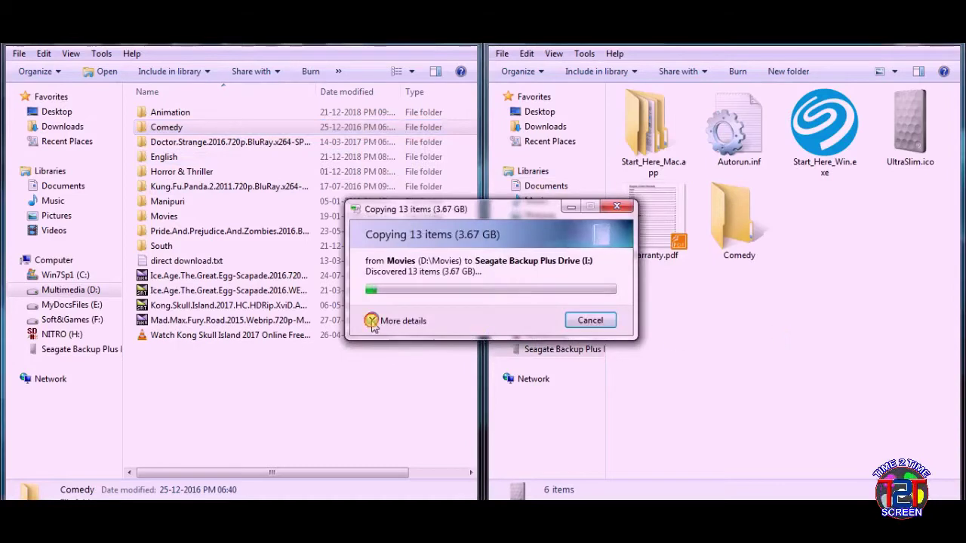
click(375, 320)
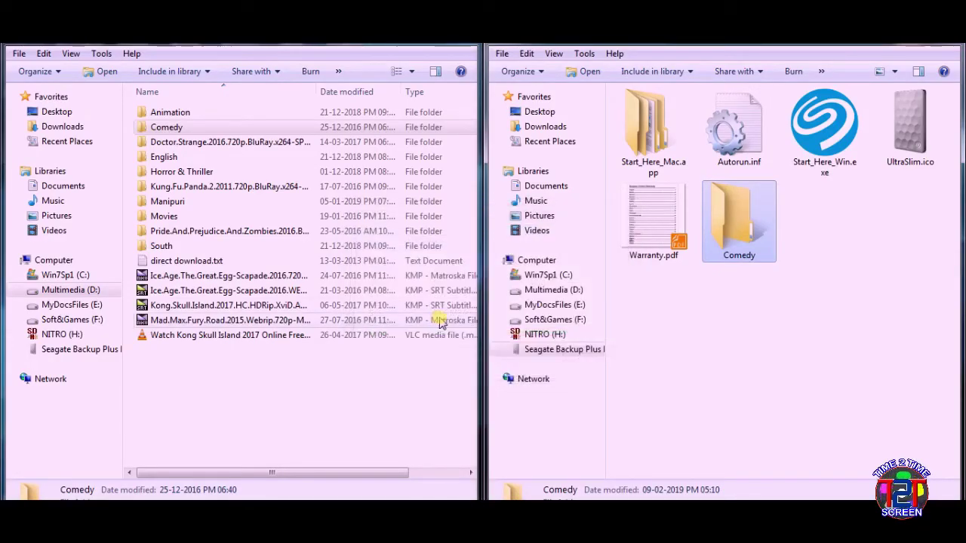
Step: Copy The Gods Must Be Crazy 2 - DMK.avi from the Seagate drive's Comedy subfolder back to D:\Movies, expanding the transfer details
double_click(745, 235)
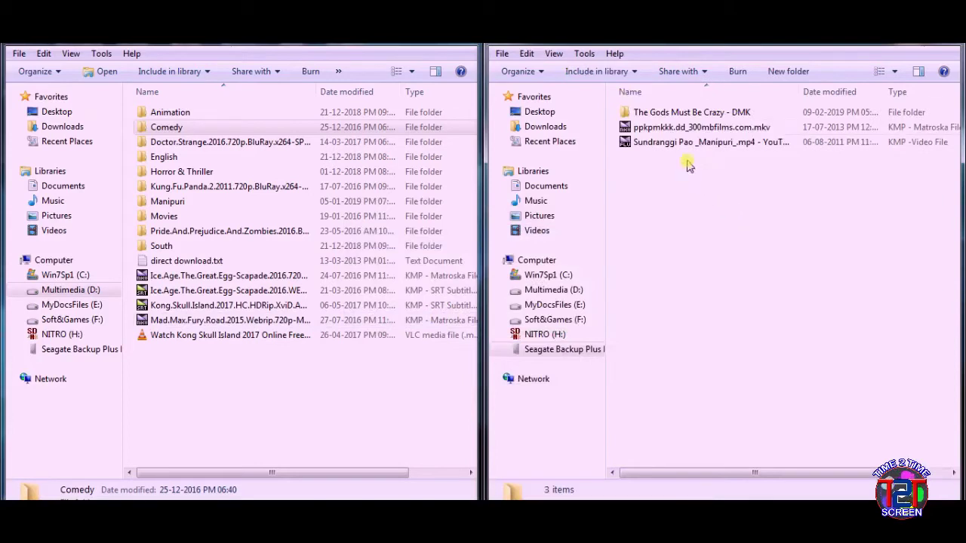
double_click(673, 114)
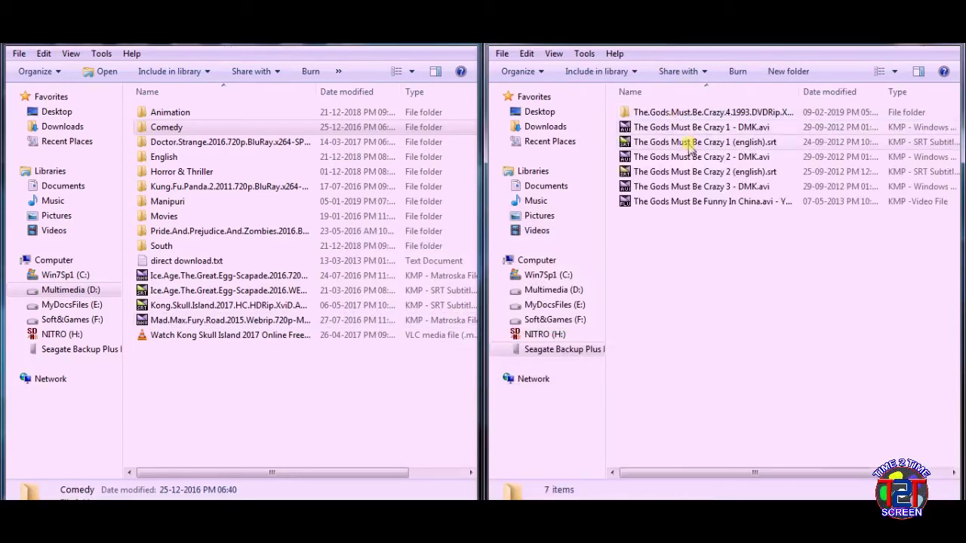
click(689, 145)
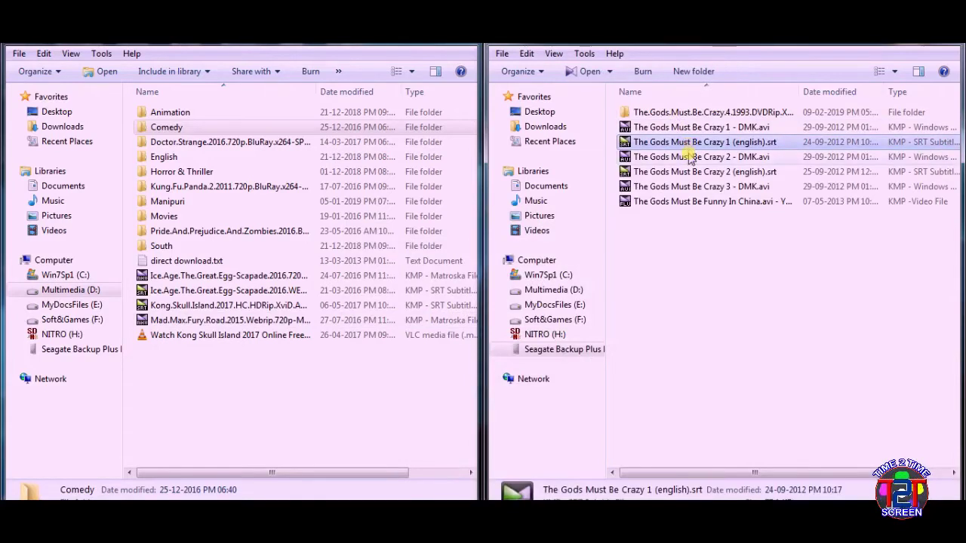
click(689, 155)
drag(689, 155, 385, 415)
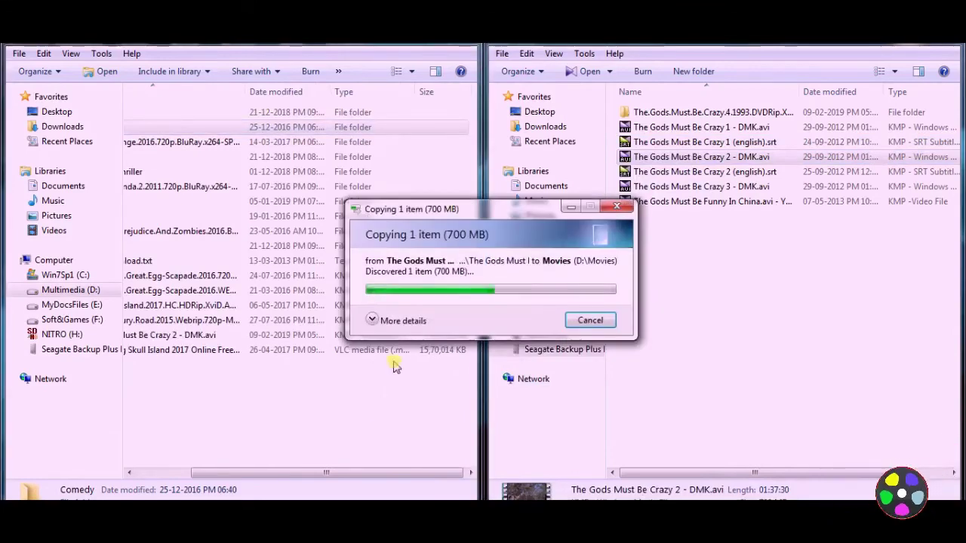
click(373, 320)
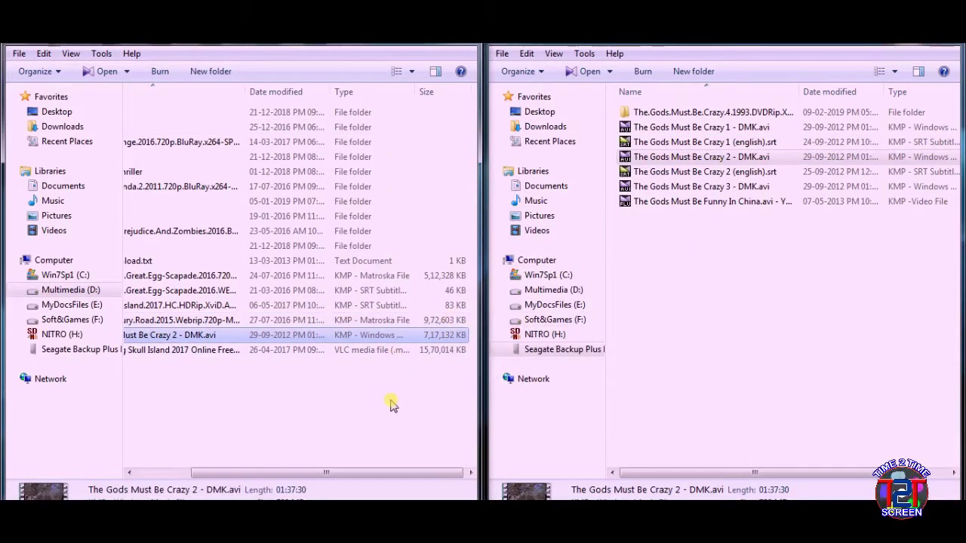
click(180, 473)
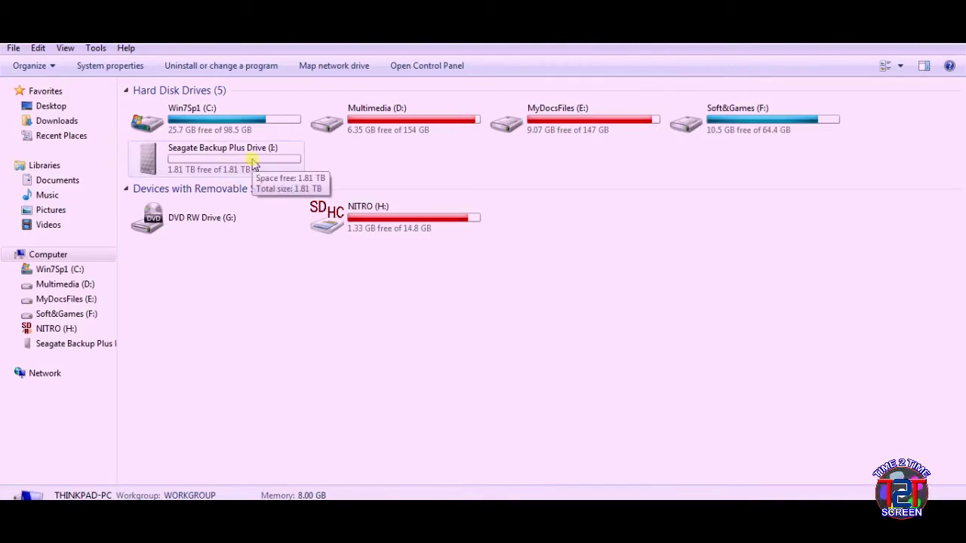
Step: Compare the free space of the Multimedia (D:), MyDocsFiles (E:) and Seagate Backup Plus (I:) drives in Computer
click(357, 126)
click(530, 111)
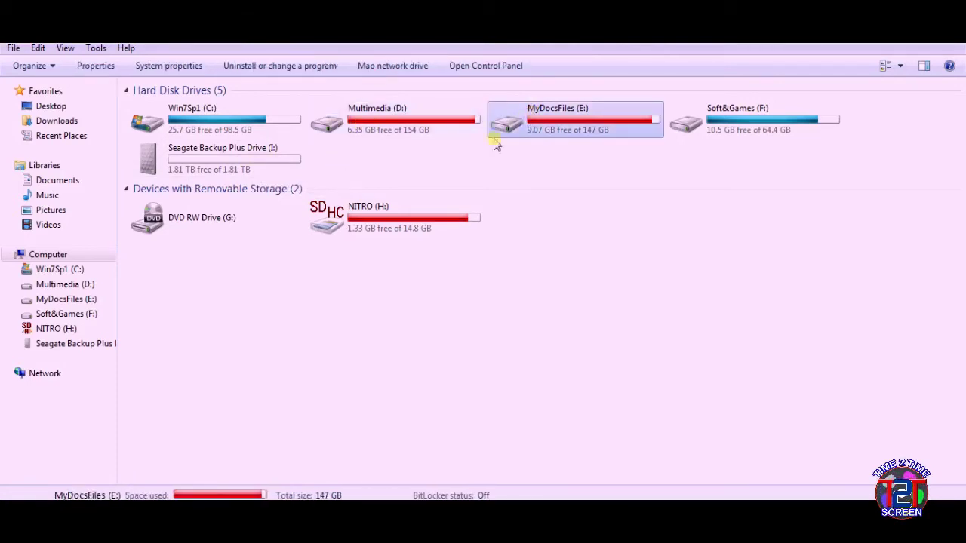
click(380, 227)
click(383, 132)
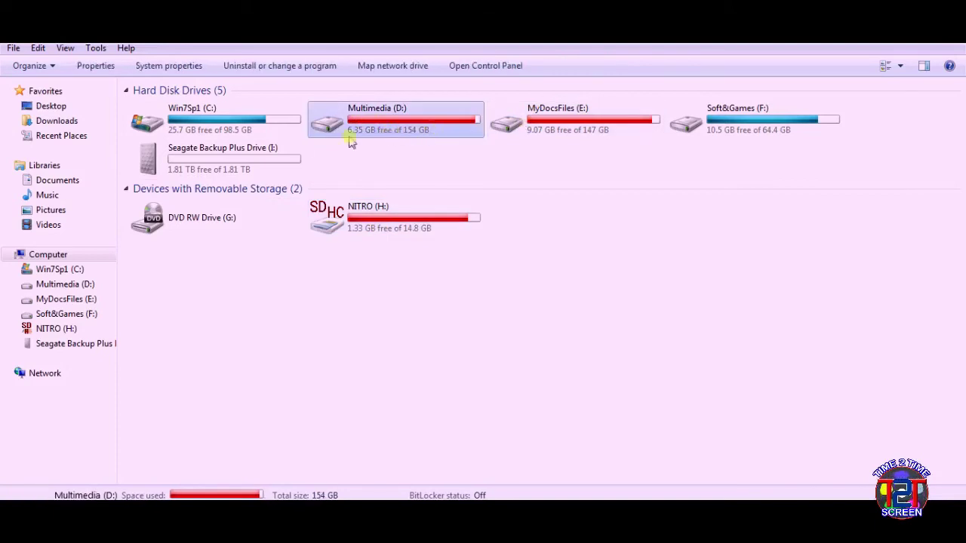
click(205, 165)
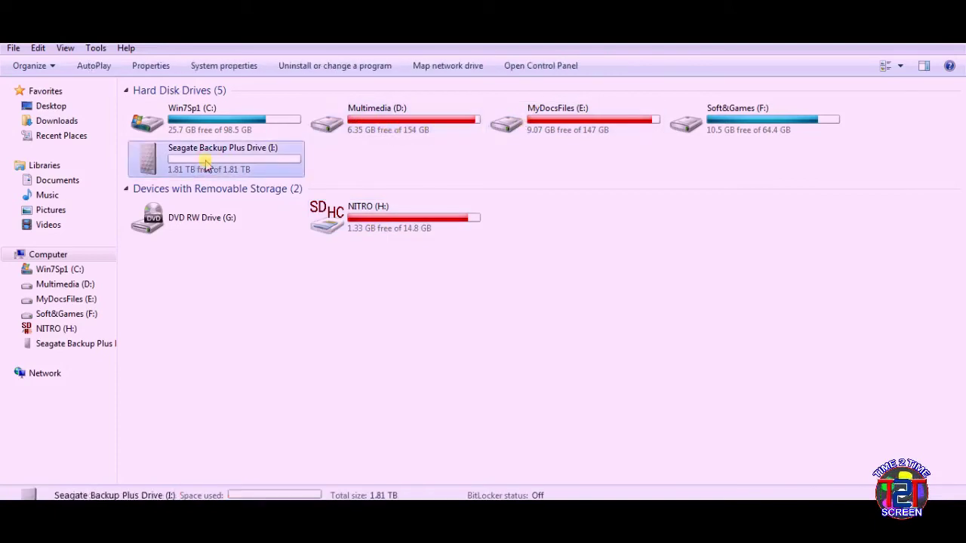